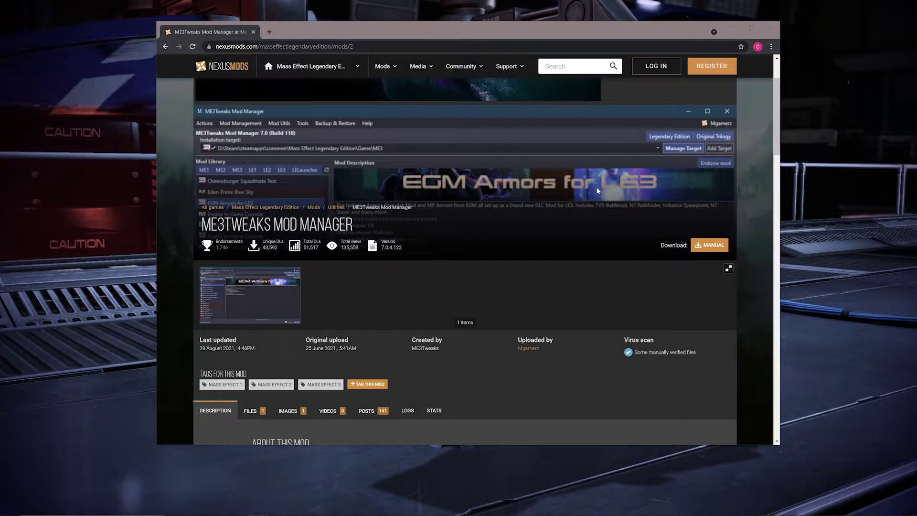
Look over the ME3Tweaks Mod Manager page on Nexus Mods and the me3tweaks.com home page, and open the site's Mod Manager page
scroll(596, 190, down, 4)
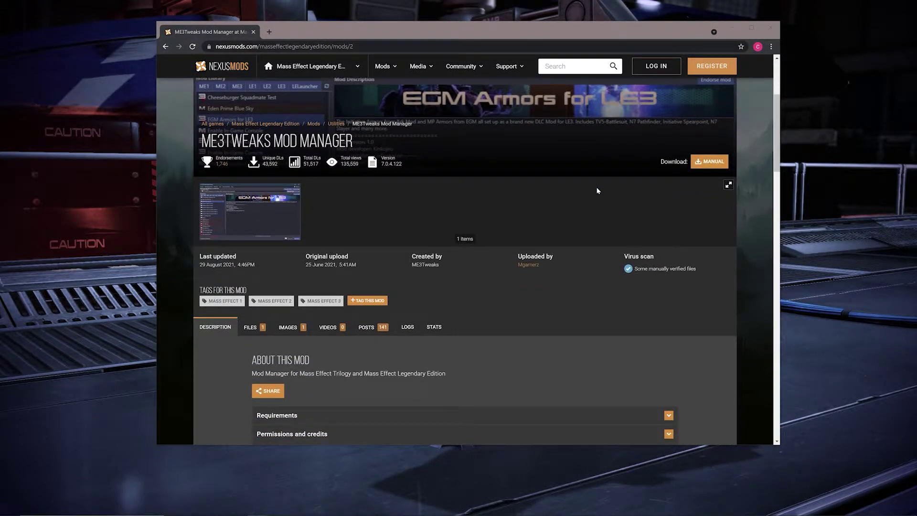
scroll(597, 191, down, 2)
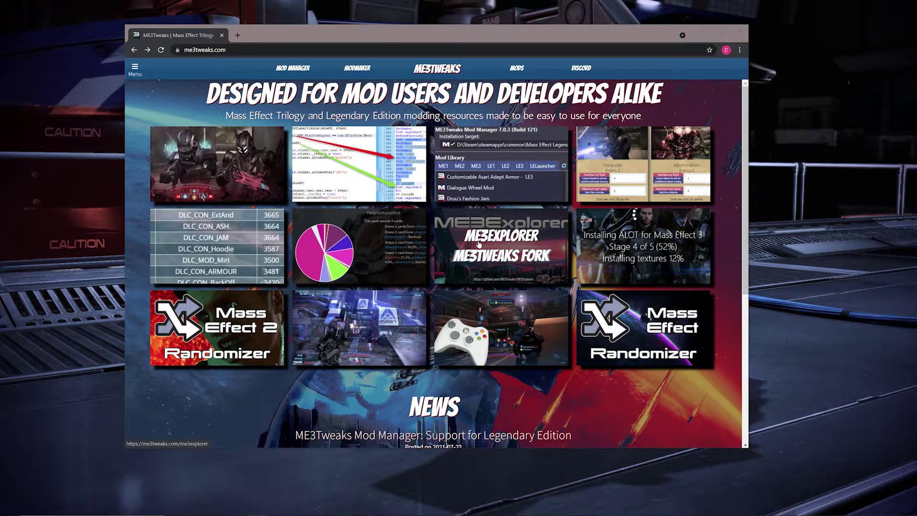
scroll(609, 238, down, 4)
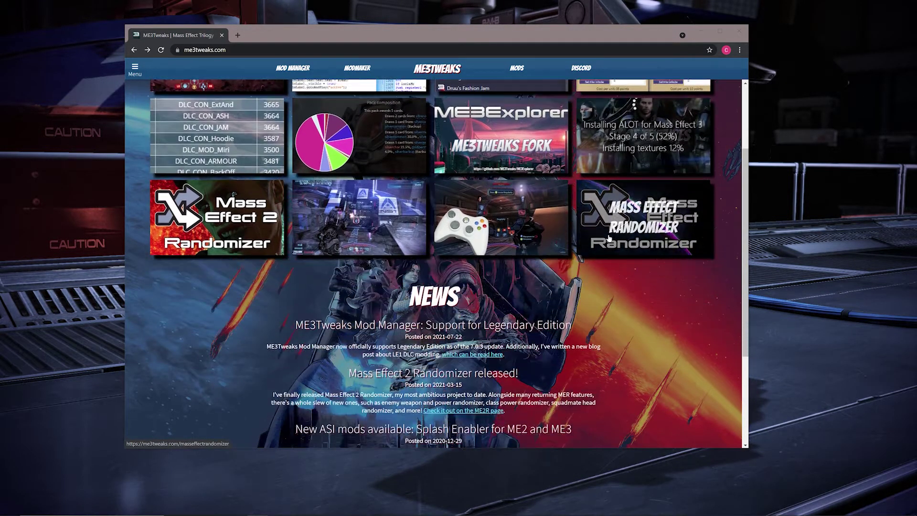
scroll(609, 237, up, 4)
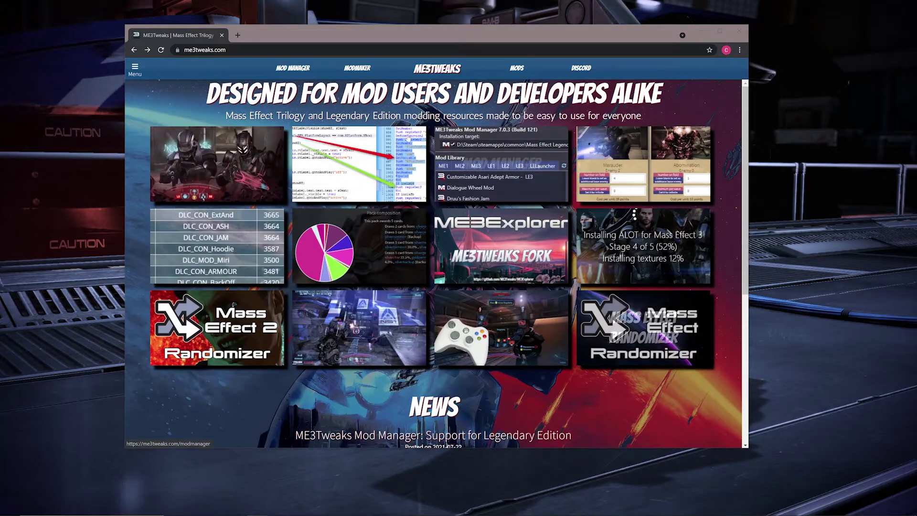
click(309, 70)
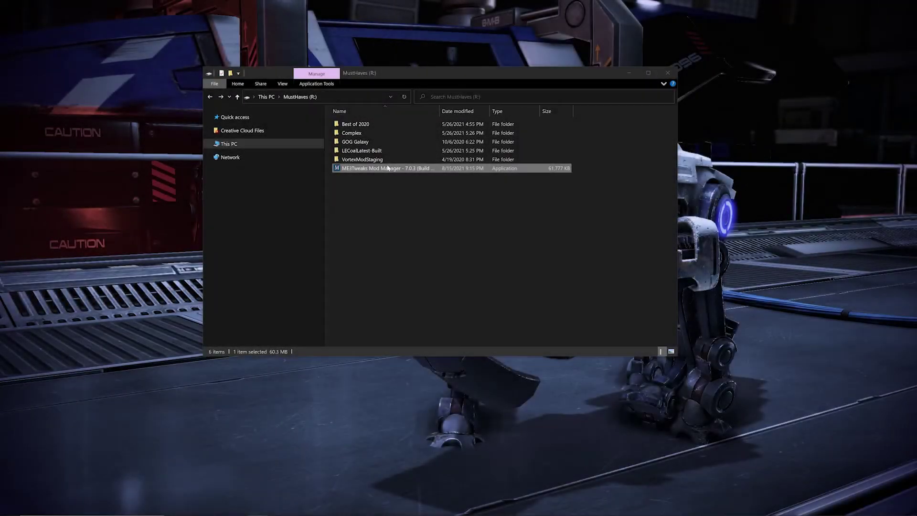
Run the downloaded ME3Tweaks Mod Manager 7.0.3 package and extract it to R:\ME3Tweaks MELE
double_click(379, 171)
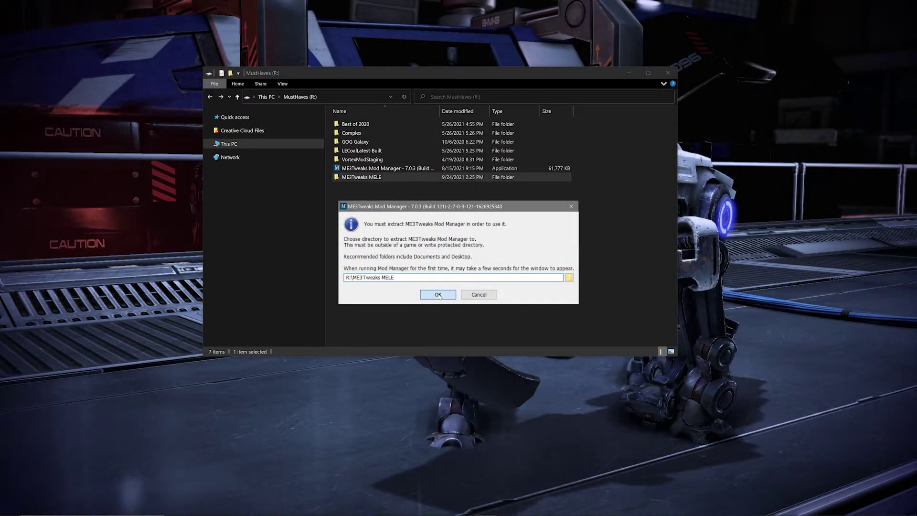
click(437, 294)
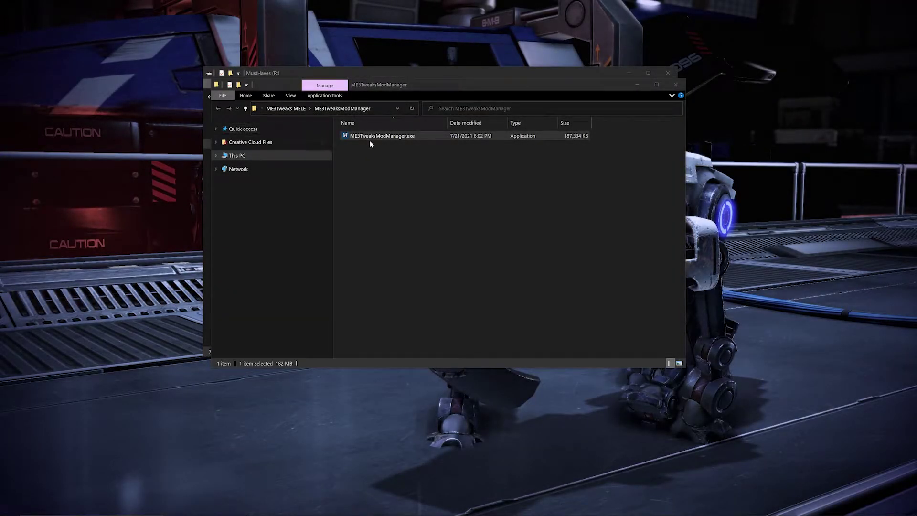
Launch the extracted ME3TweaksModManager.exe and install the offered 7.0.4 update
click(381, 137)
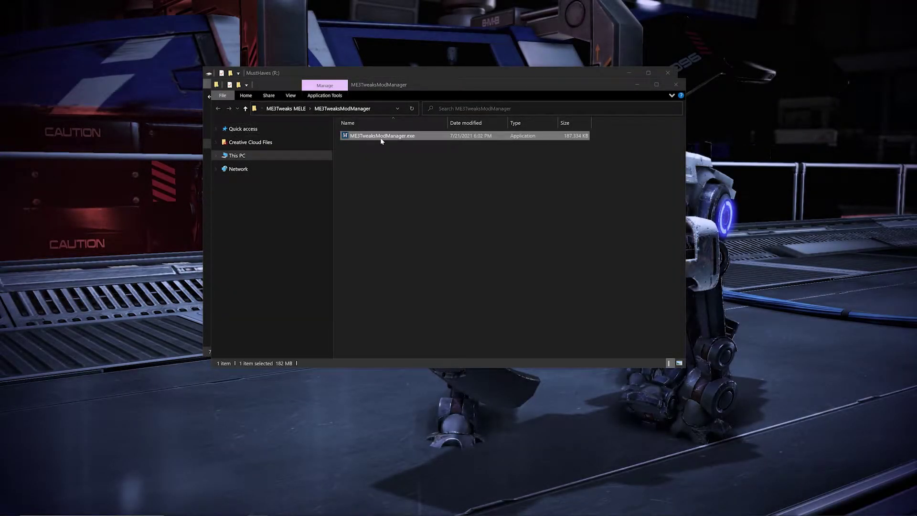
right_click(380, 139)
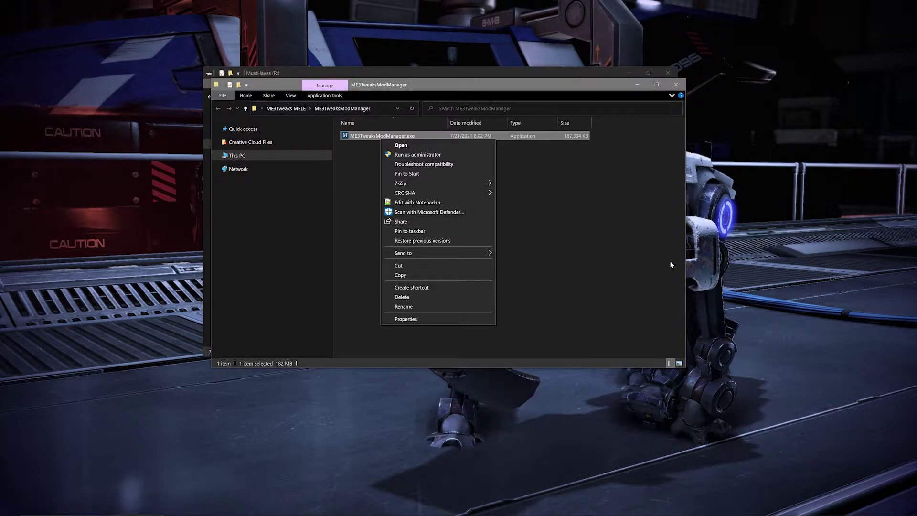
click(656, 258)
click(414, 137)
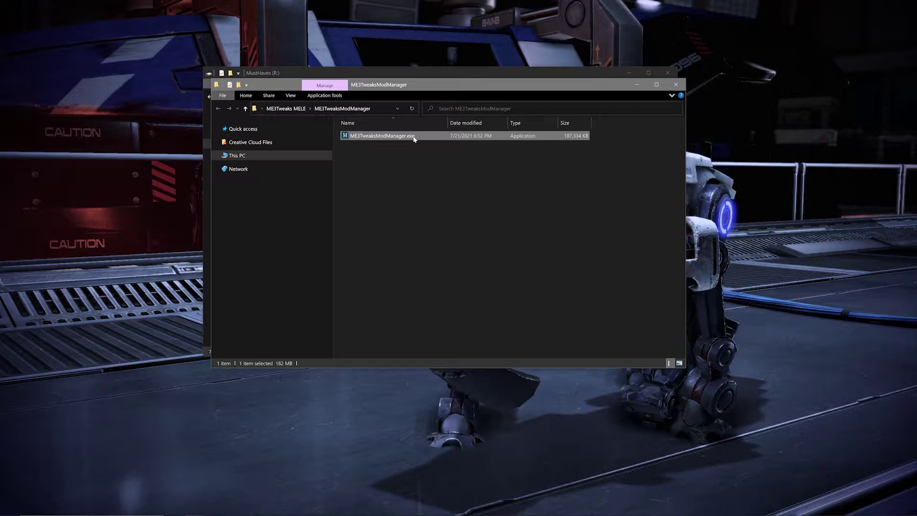
double_click(414, 138)
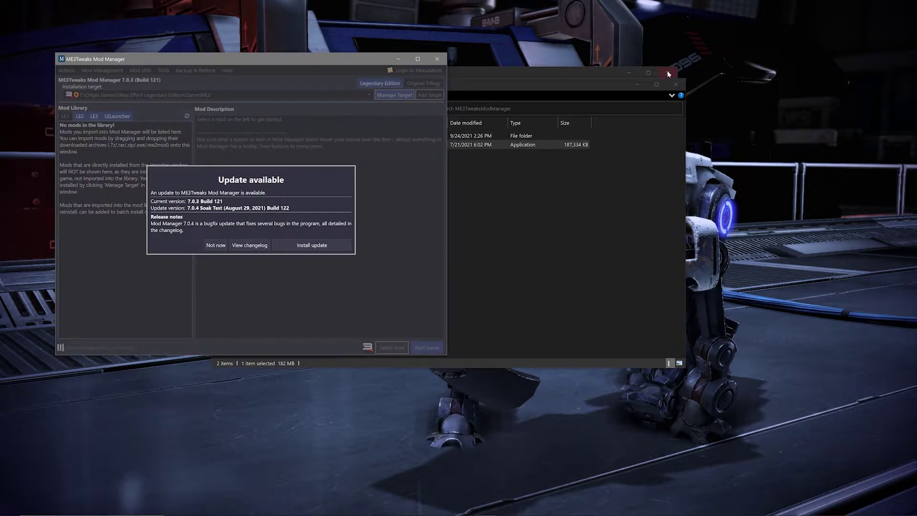
click(308, 247)
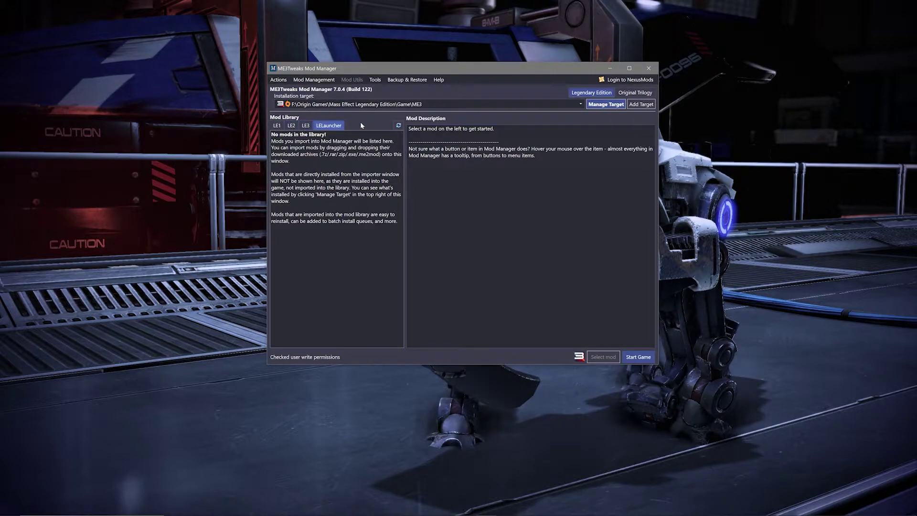
Filter the mod library to LE1, LE2 and LE3, with the Original Trilogy games hidden and the LELauncher filter off
click(639, 93)
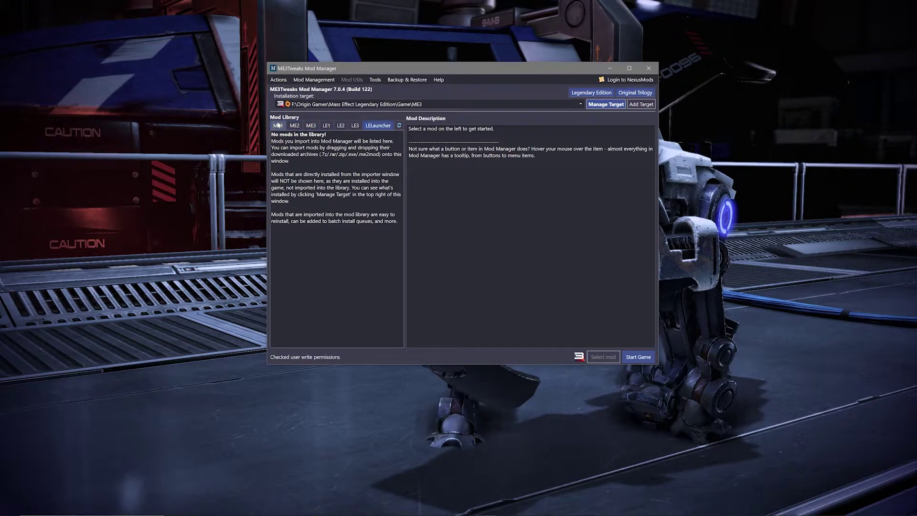
click(326, 125)
click(340, 125)
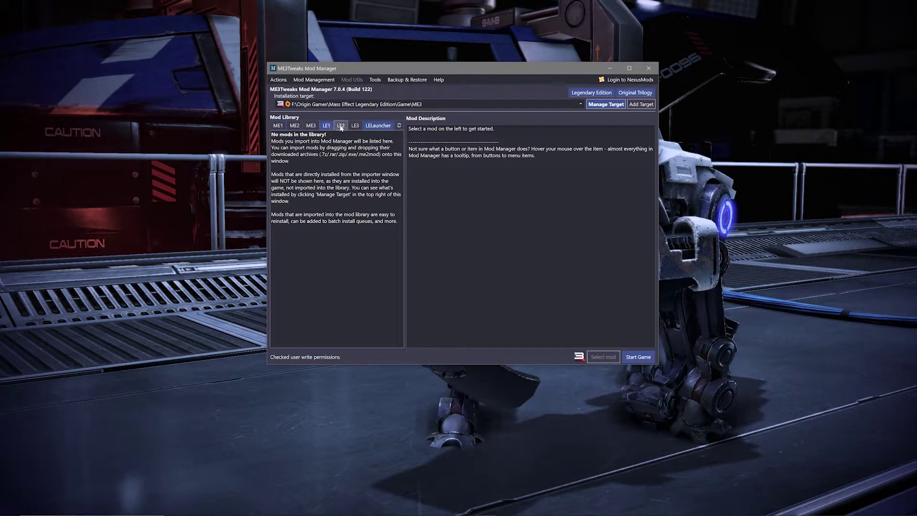
click(640, 93)
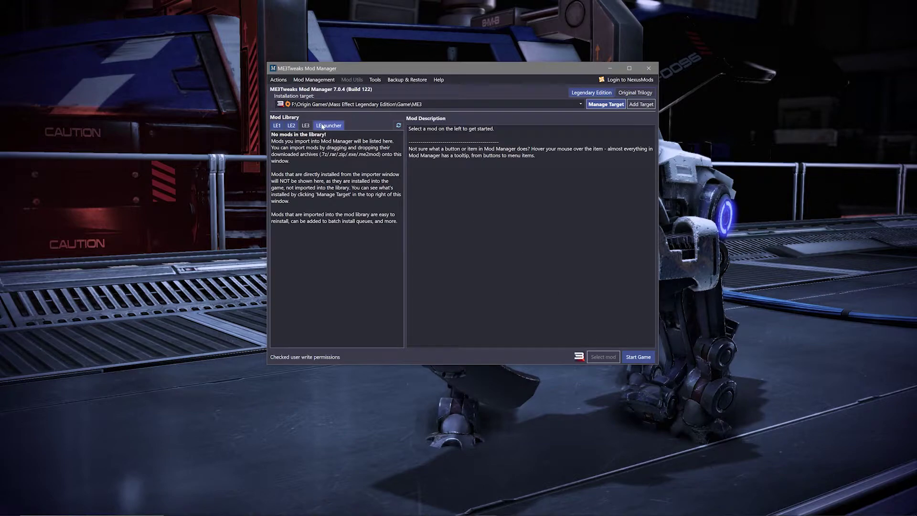
click(305, 126)
Review the backup, tools, mod management and general action commands, and dismiss the game executable selection without adding a target
click(422, 82)
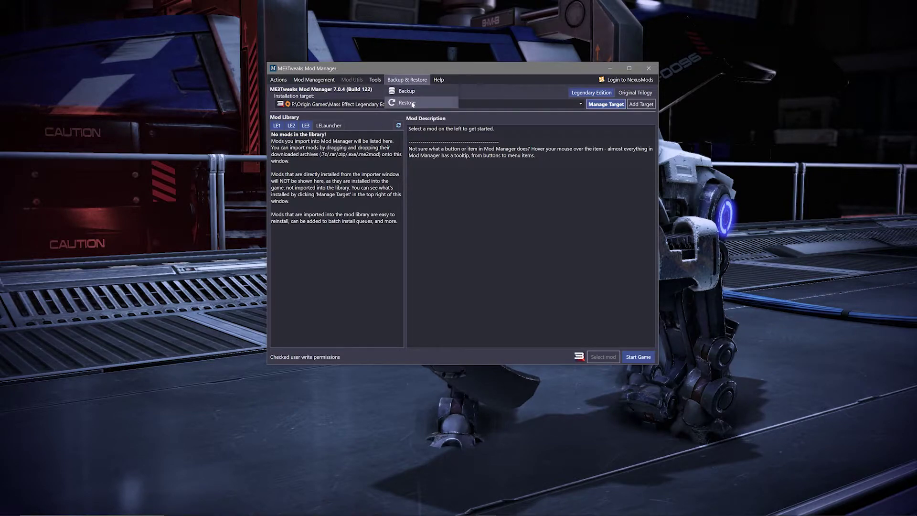
click(375, 80)
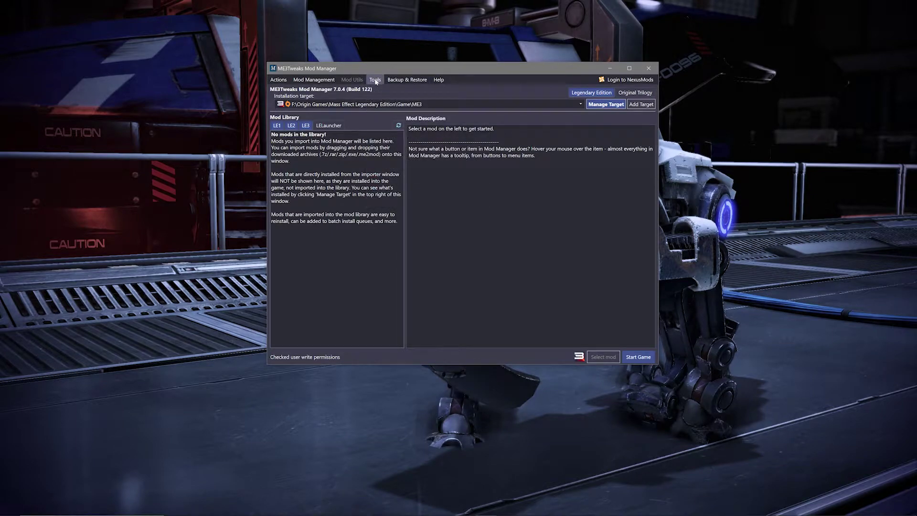
click(376, 81)
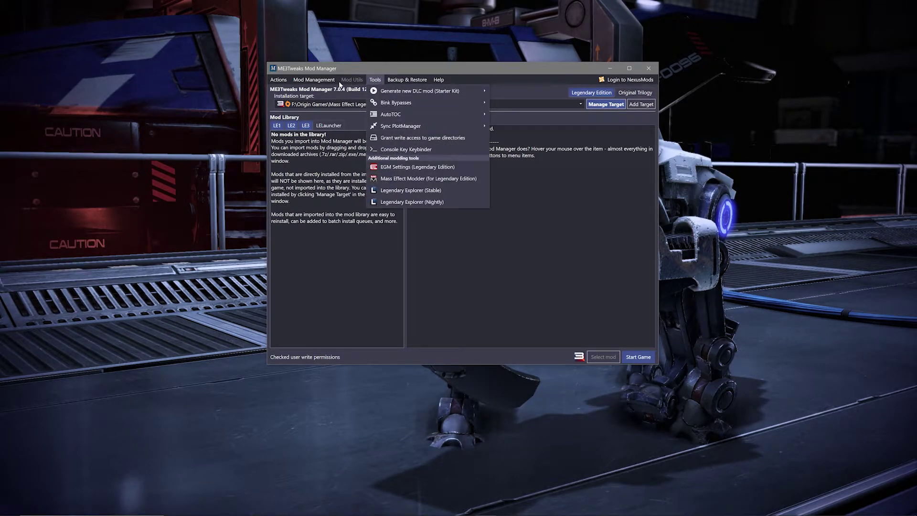
click(350, 82)
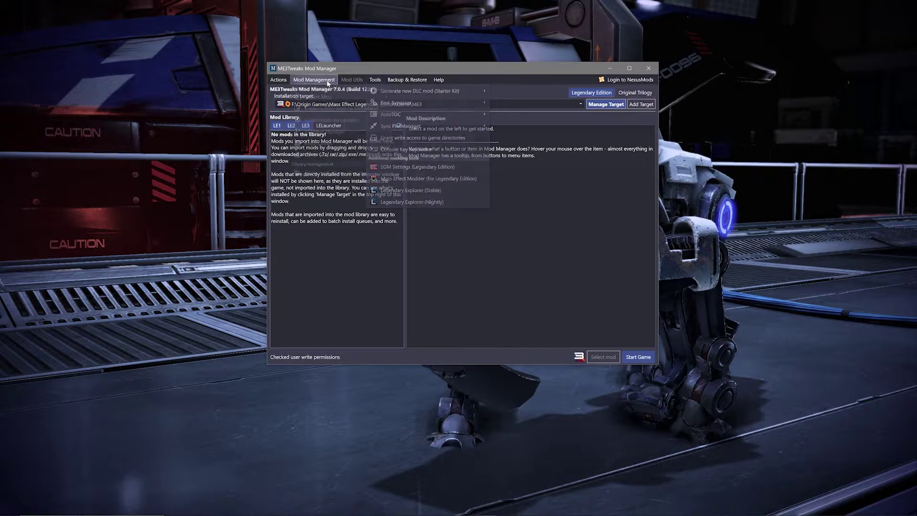
click(326, 84)
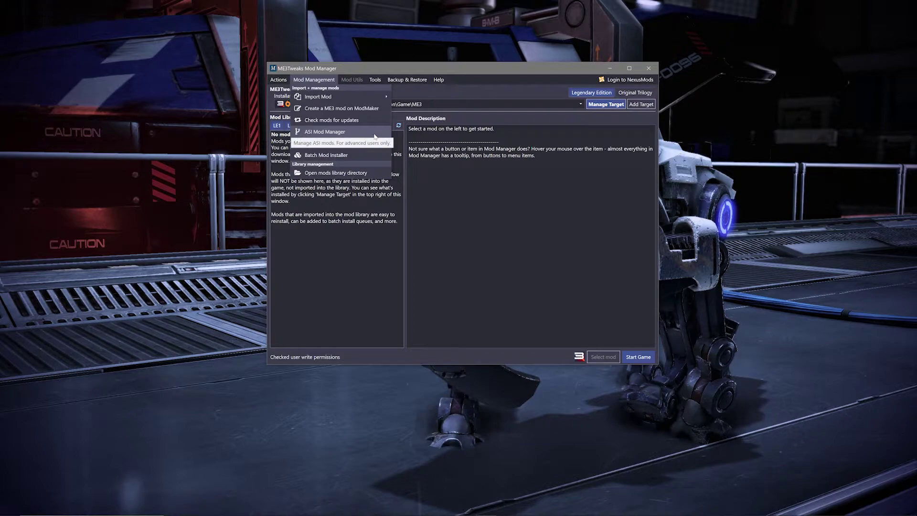
mouse_move(369, 94)
mouse_move(278, 81)
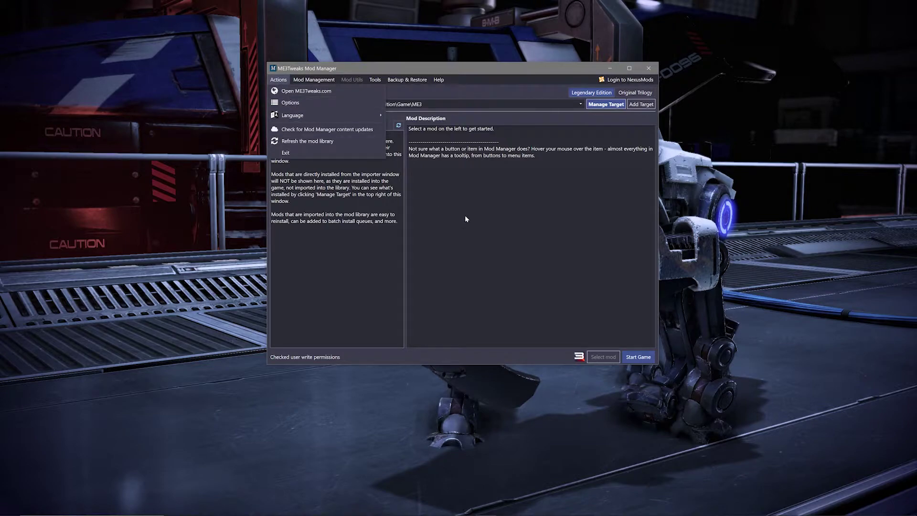
click(486, 230)
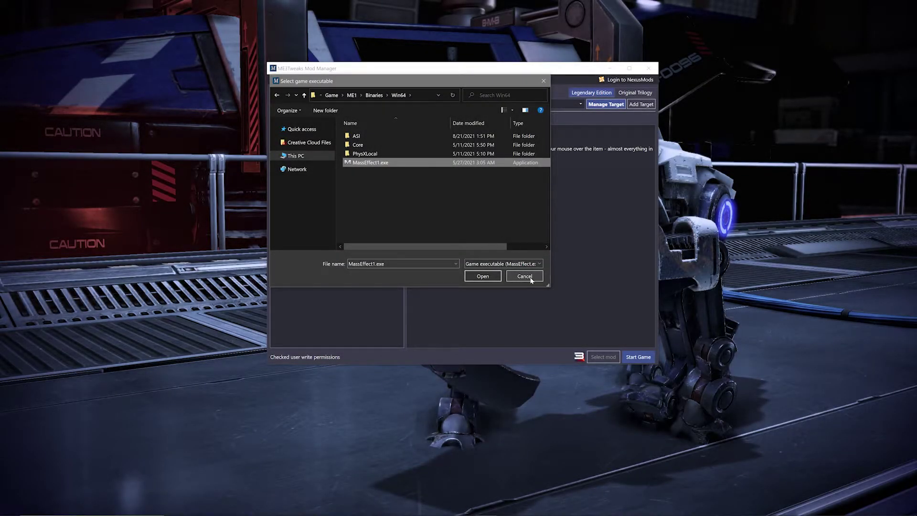
click(529, 277)
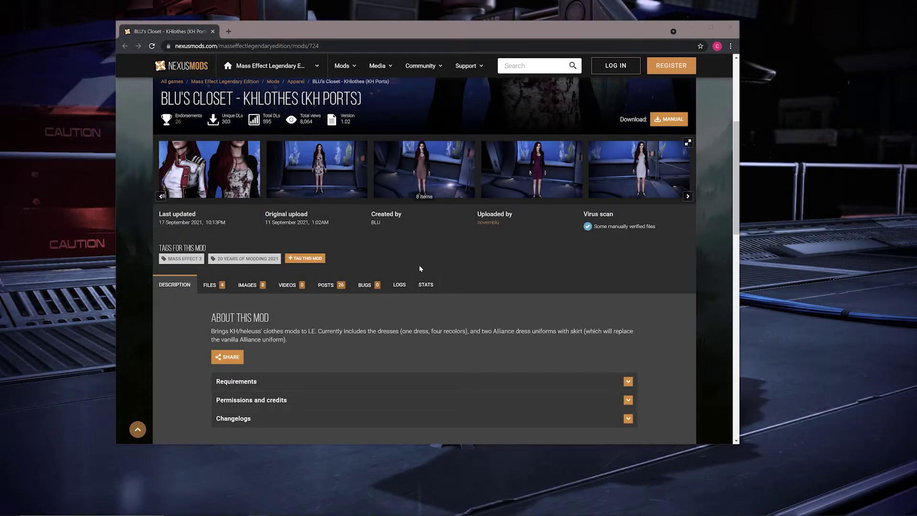
Switch to Nexus Mods and open the file list of the BLU's Closet - KHlothes (KH Ports) mod
scroll(427, 271, down, 3)
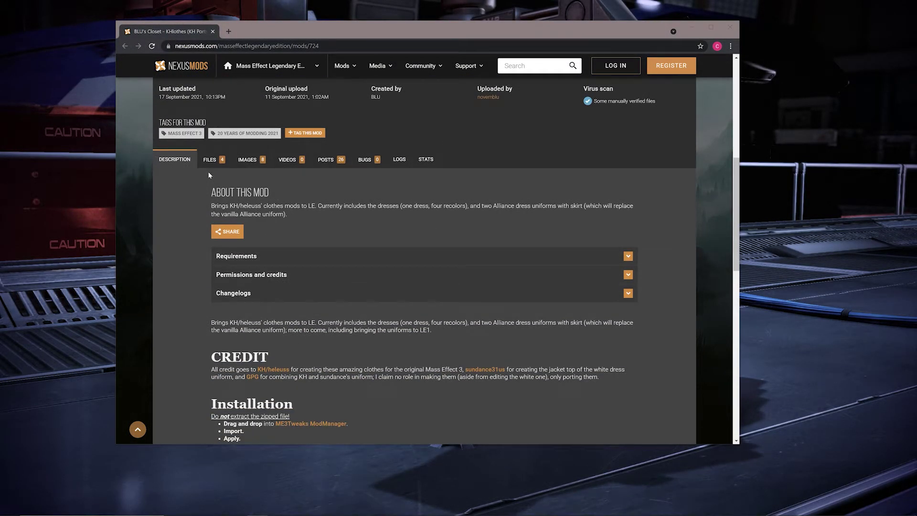
click(210, 159)
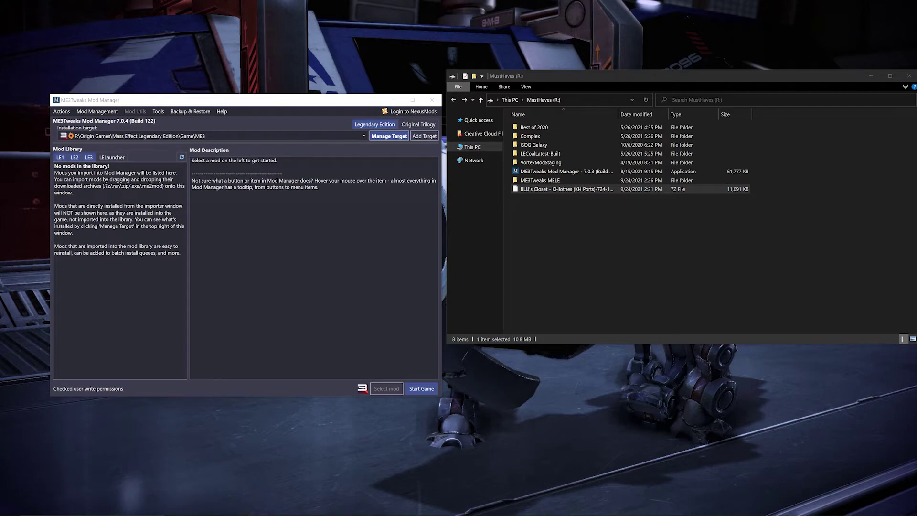
Import the downloaded BLU's Closet - KHlothes (KH Ports) archive into the Mod Manager library and apply the mod to the ME3 target
drag(542, 189, 150, 278)
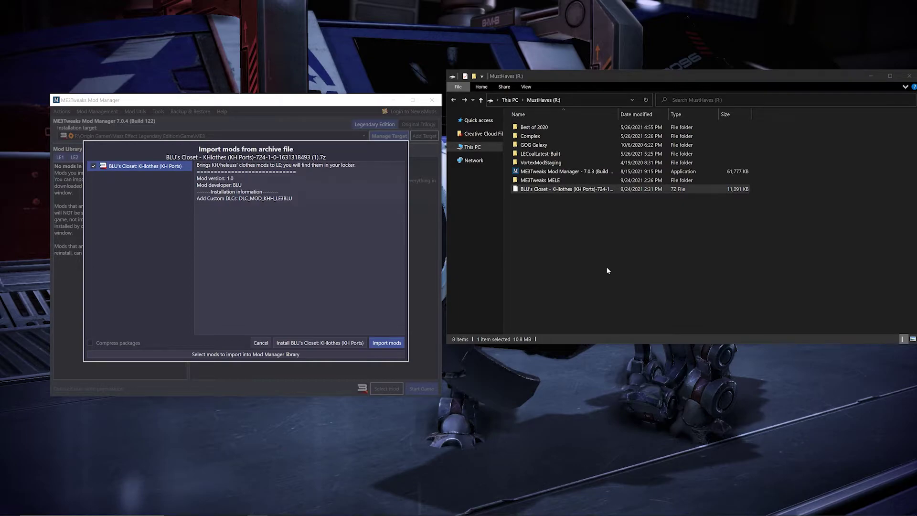
click(380, 342)
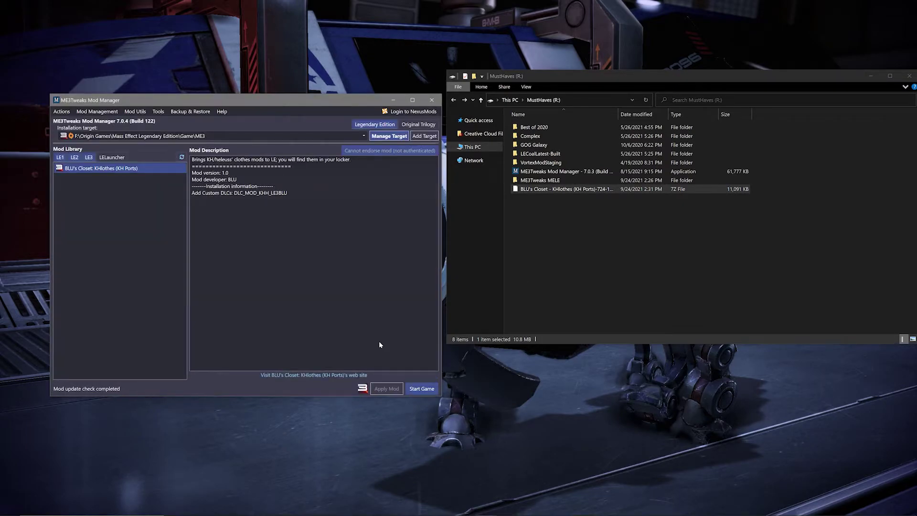
click(74, 169)
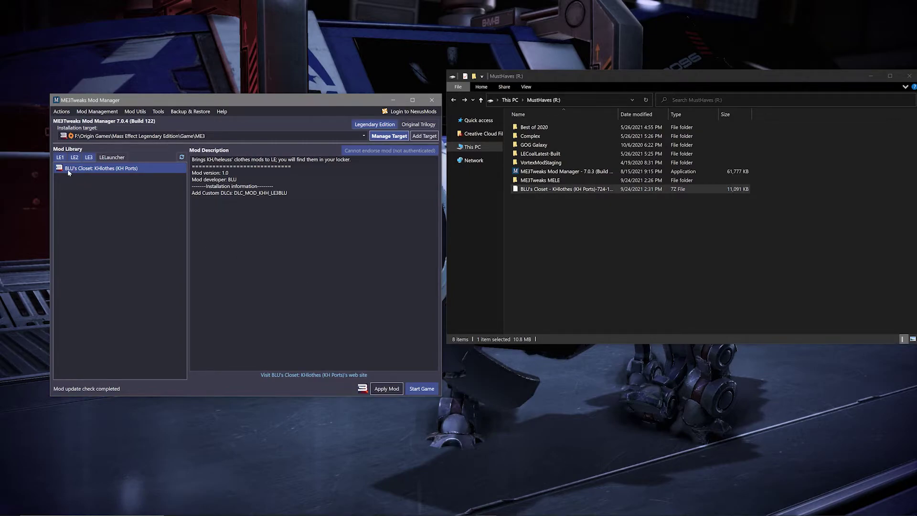
click(385, 387)
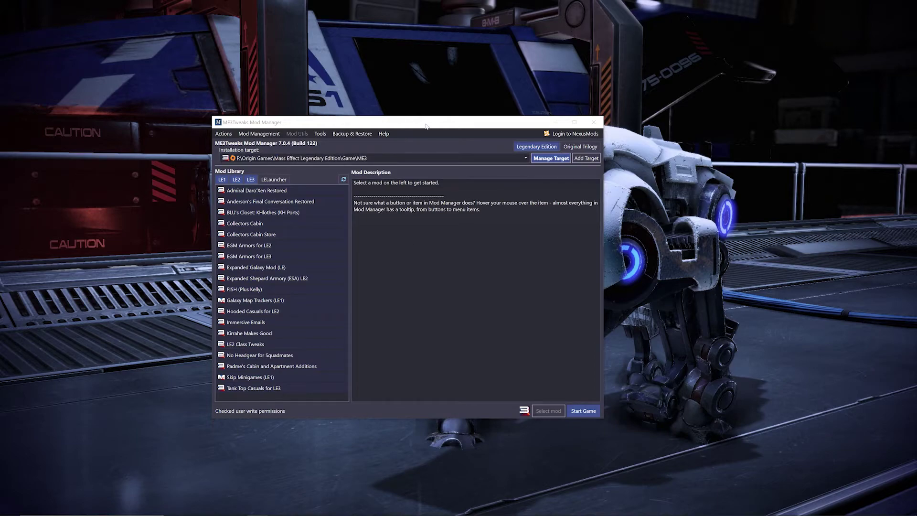
Examine the installed DLC mods of the ME3 target, including their disable and delete options, and close the installation information
click(426, 126)
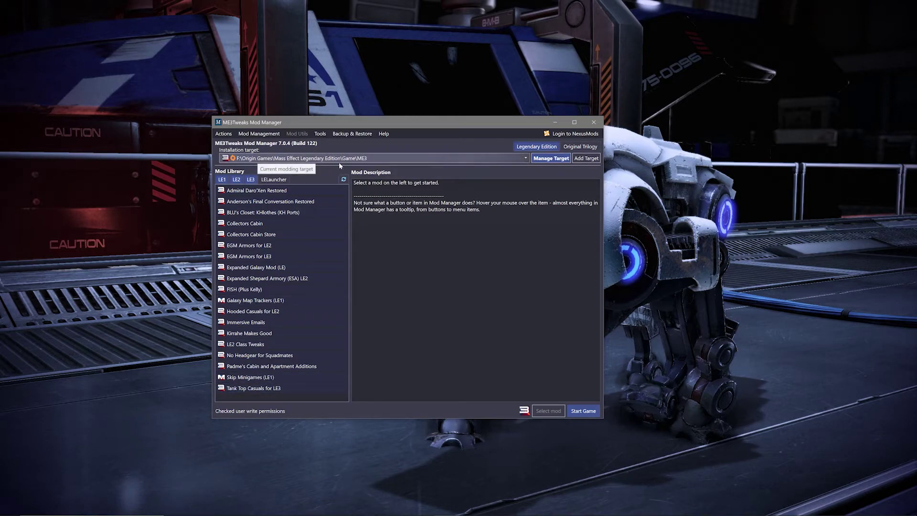
click(552, 161)
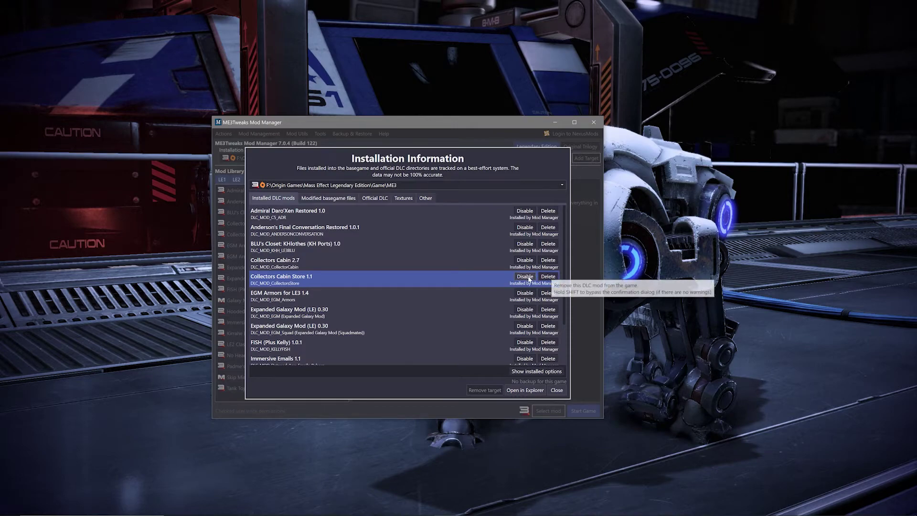
click(557, 390)
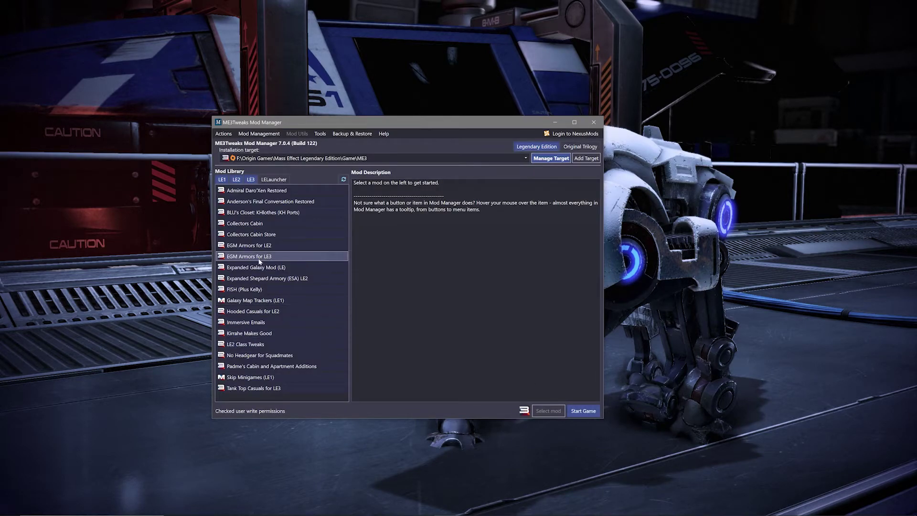
Select the Collectors Cabin mod in the library and view its utility commands, including deletion from the library, without running any
click(267, 225)
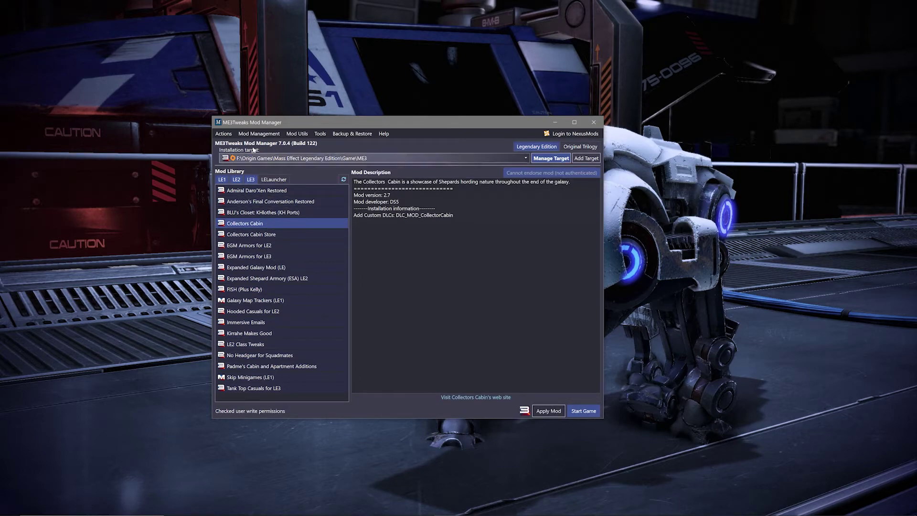
click(296, 133)
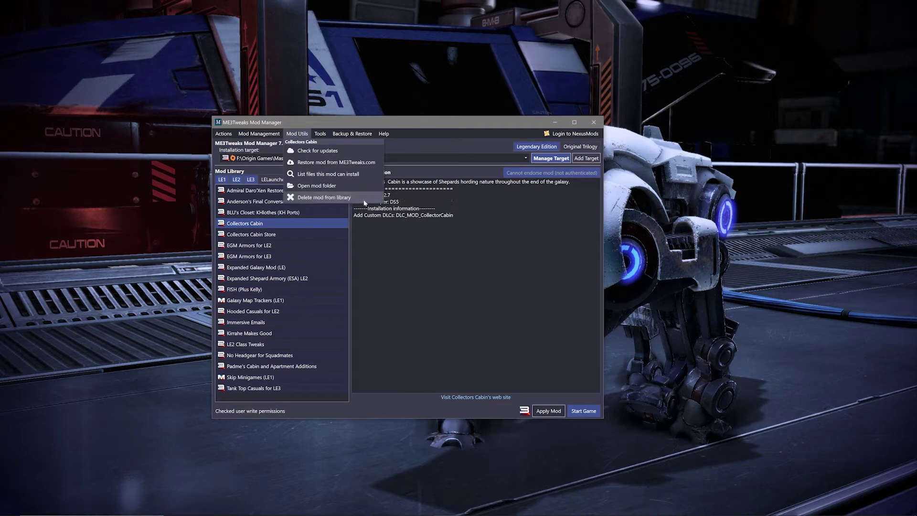
click(429, 296)
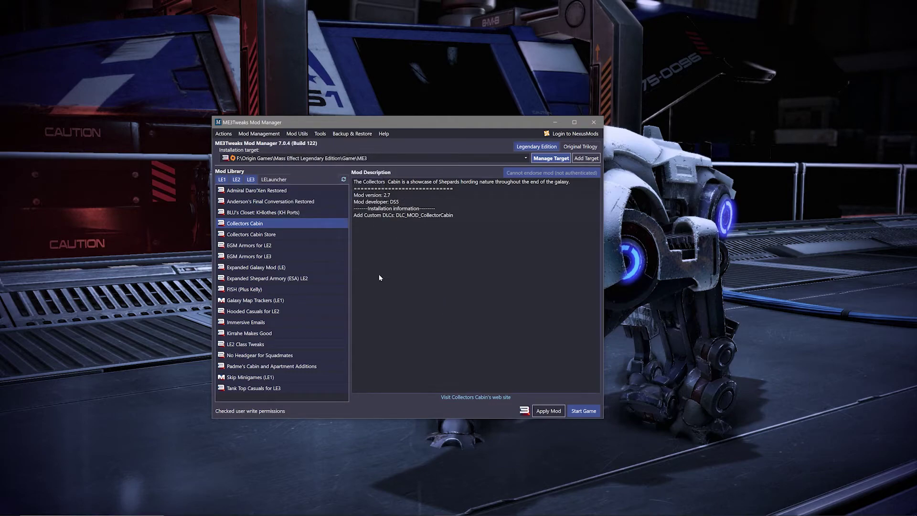
Examine the Collectors Cabin mod's library deletion command and the ME3 target's installed DLC mods with their disable and delete options
right_click(243, 224)
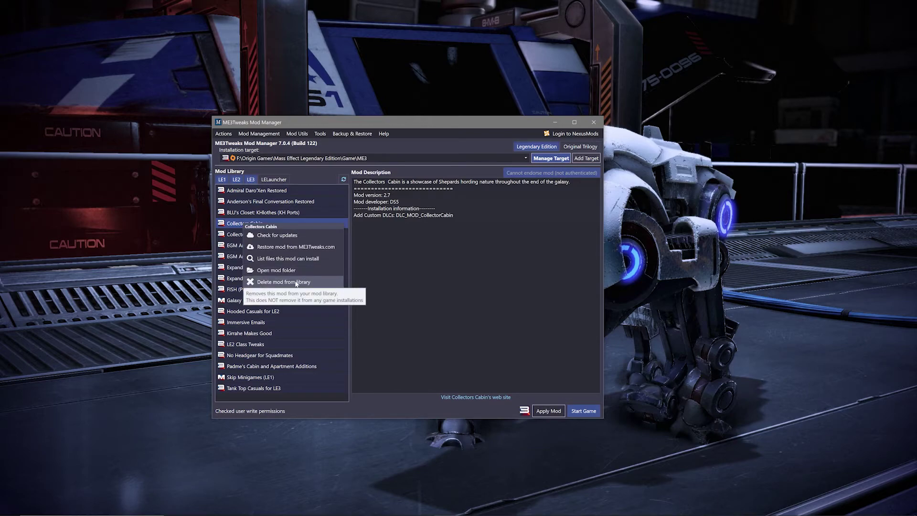
click(492, 316)
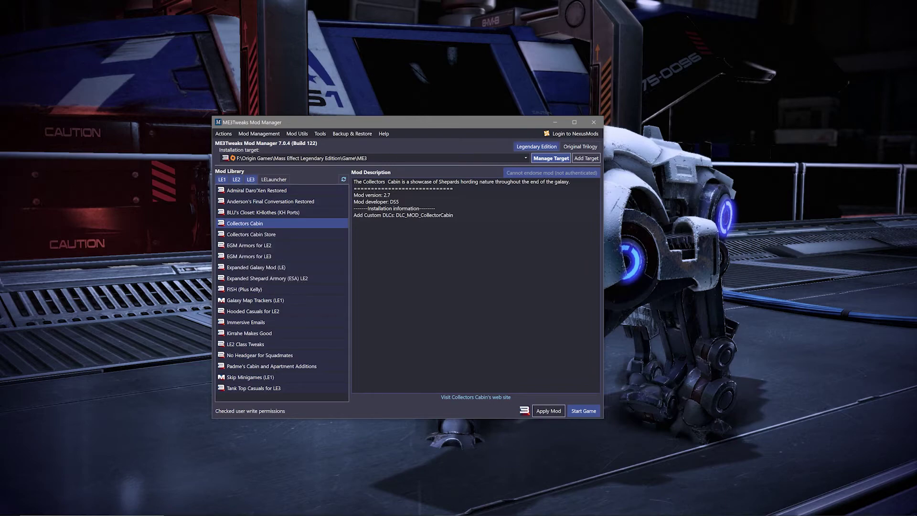
click(537, 161)
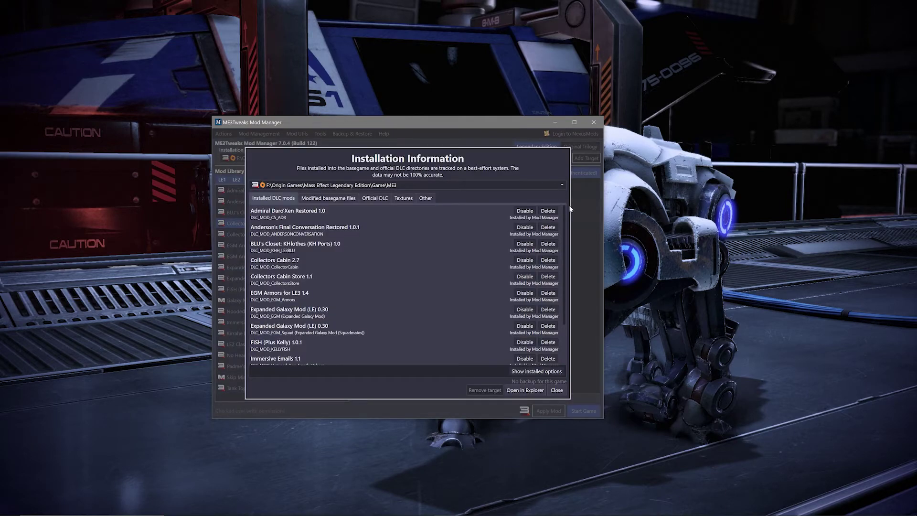
scroll(539, 322, down, 3)
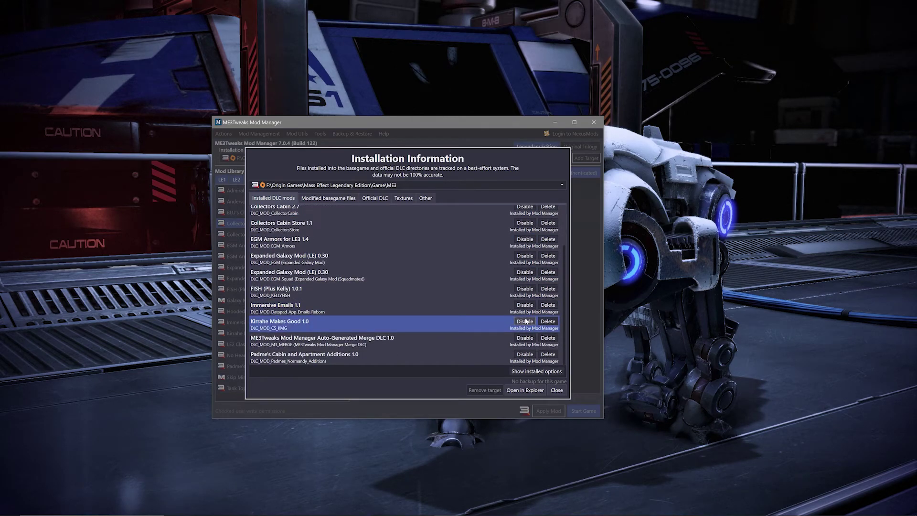
scroll(525, 322, up, 3)
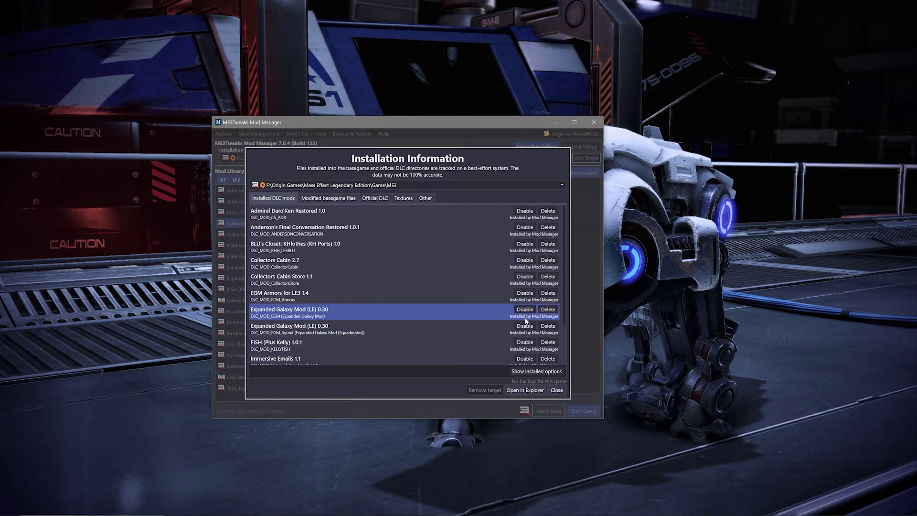
scroll(525, 321, down, 3)
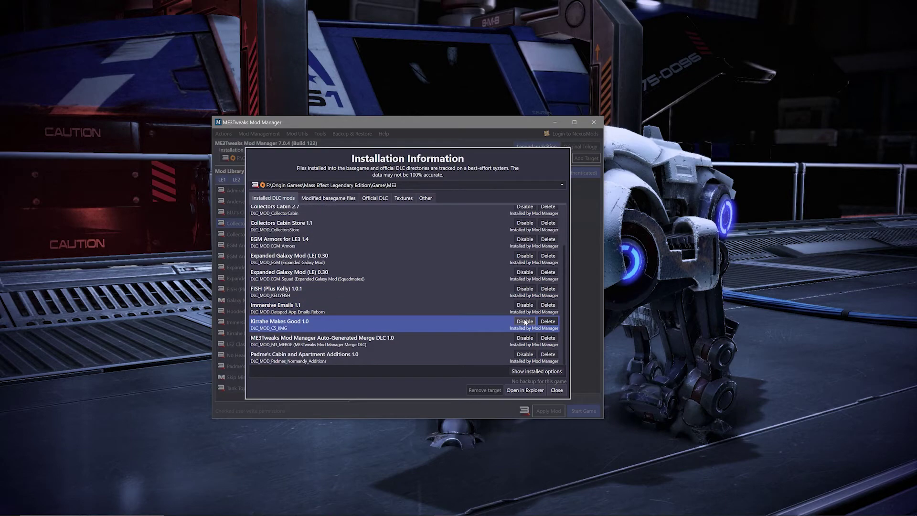
click(560, 390)
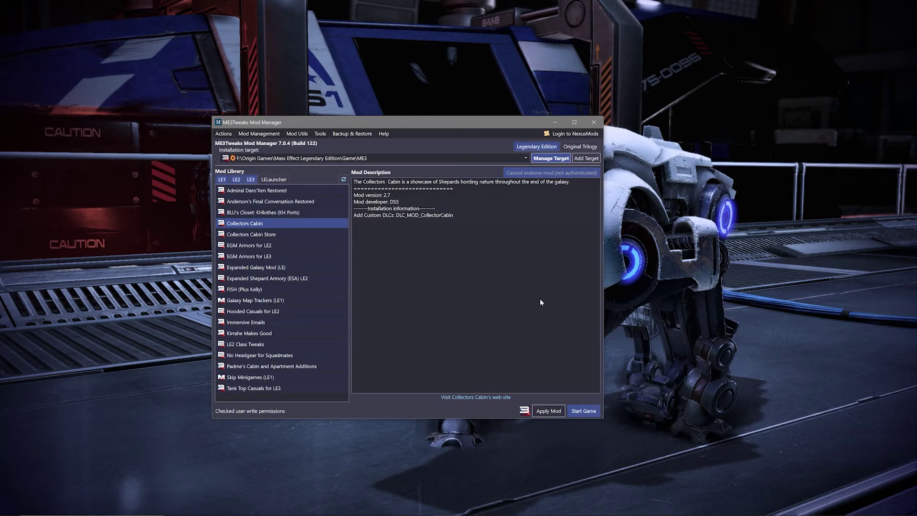
click(366, 134)
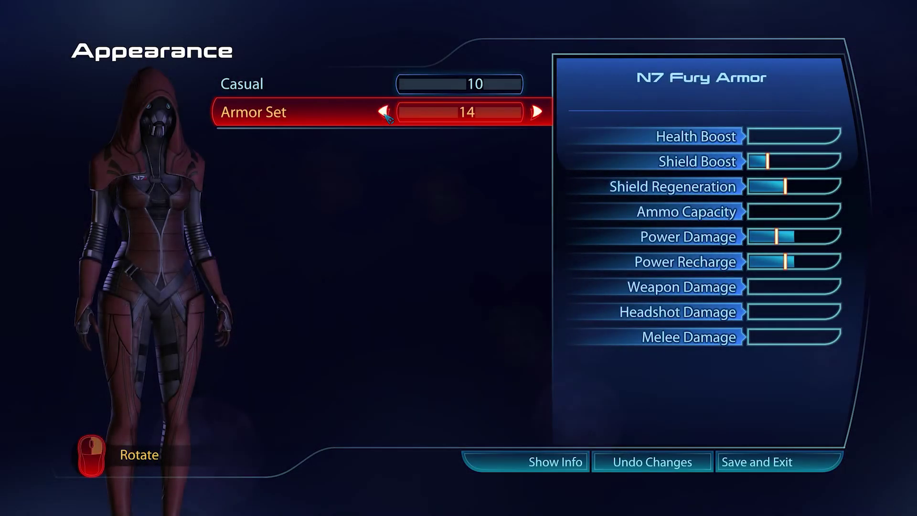
On the Mass Effect 3 Appearance screen, cycle the armor set down from 14 to 1
click(384, 112)
click(385, 113)
click(384, 113)
triple_click(385, 113)
triple_click(385, 113)
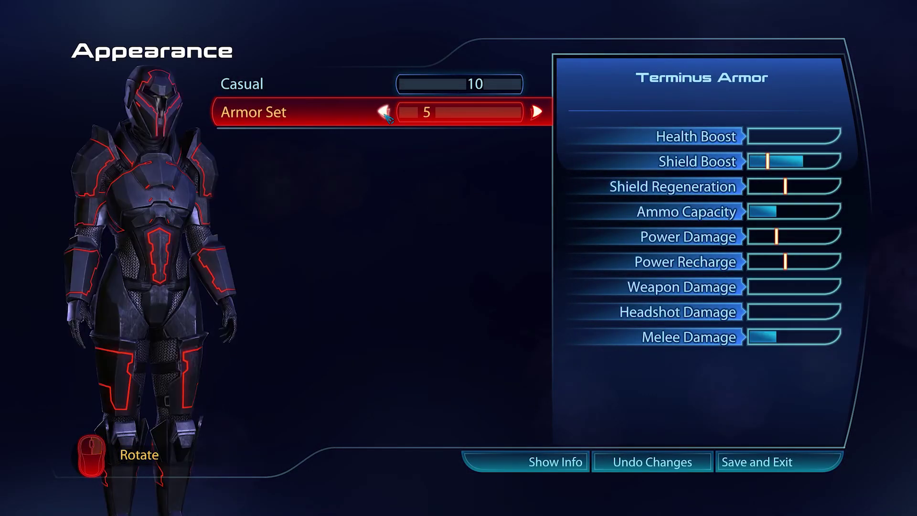
triple_click(385, 113)
click(385, 112)
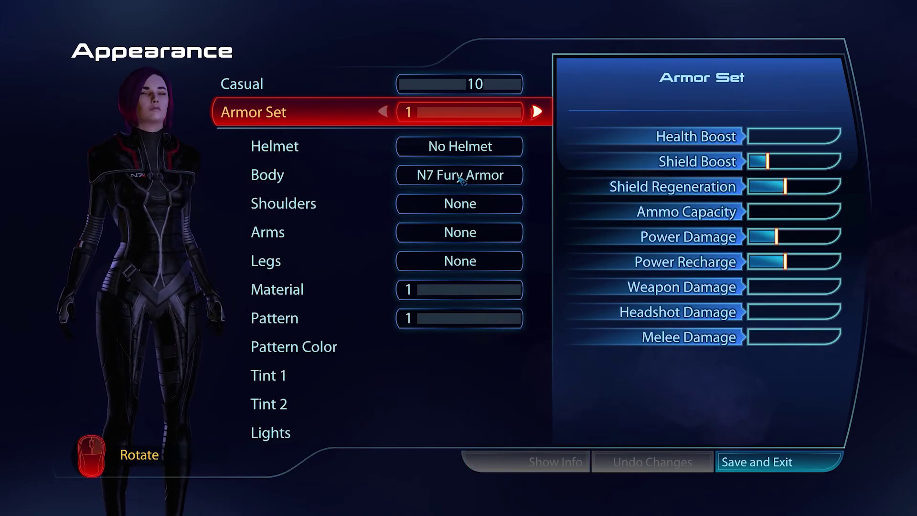
Browse the body armors through Initiative Spearpoint, Pathfinder Scout and N7 Classic, and return to N7 Fury Armor
click(535, 180)
click(534, 180)
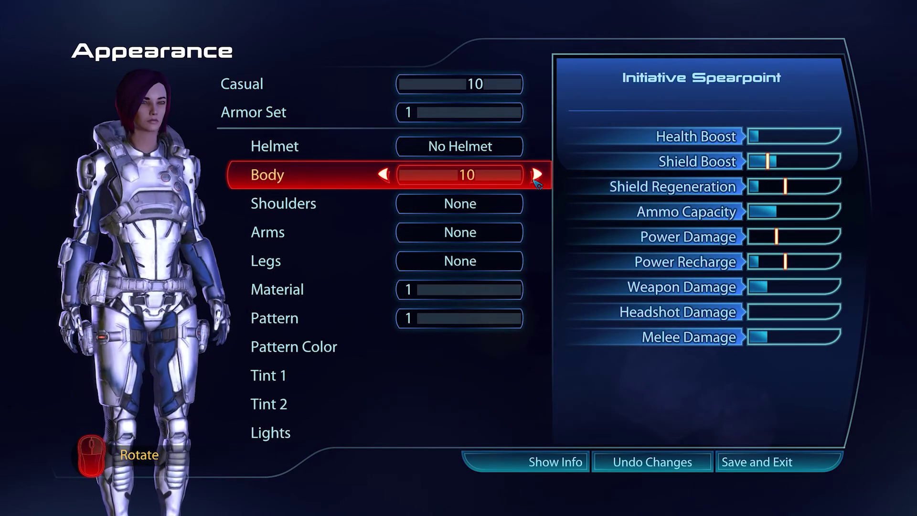
click(535, 180)
click(535, 180)
click(534, 181)
click(535, 180)
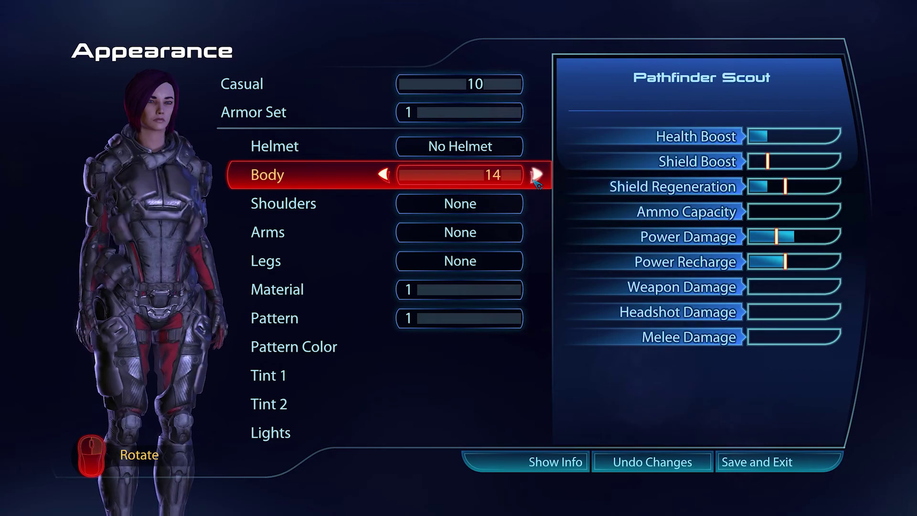
click(534, 181)
click(534, 180)
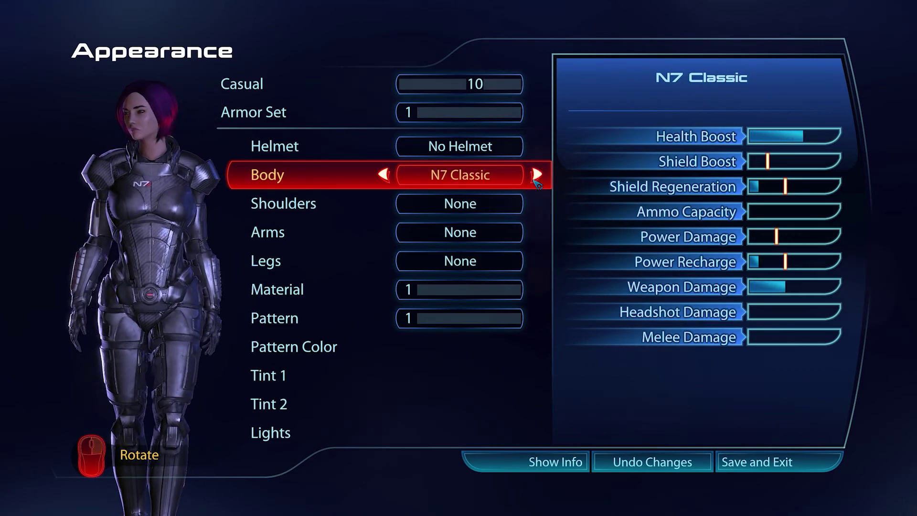
click(536, 181)
click(384, 174)
click(384, 175)
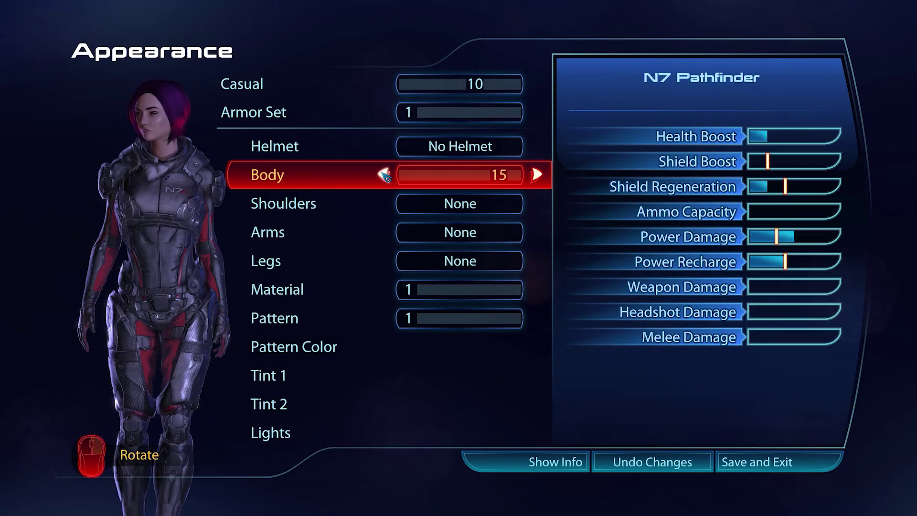
click(384, 175)
click(384, 175)
click(384, 175)
click(383, 175)
click(383, 175)
click(384, 175)
click(384, 175)
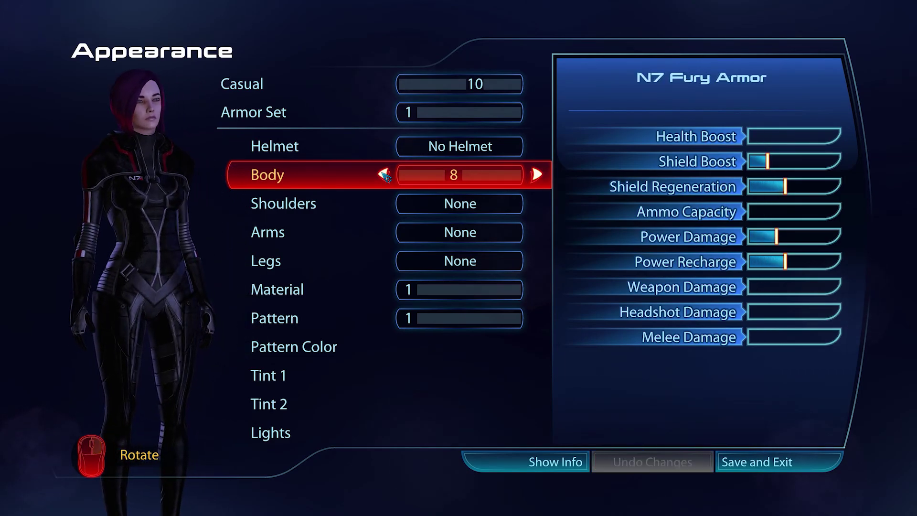
Browse the casual outfits and set the casual outfit to 11
click(537, 84)
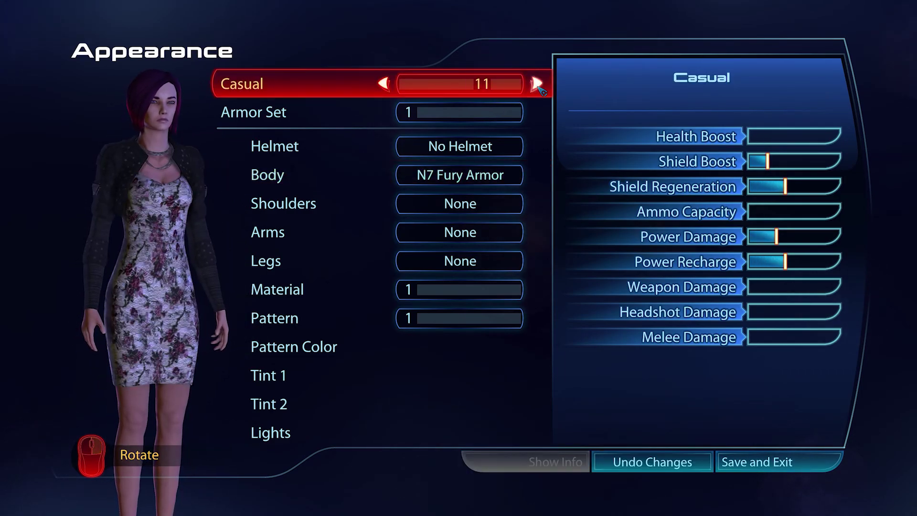
click(536, 84)
click(383, 84)
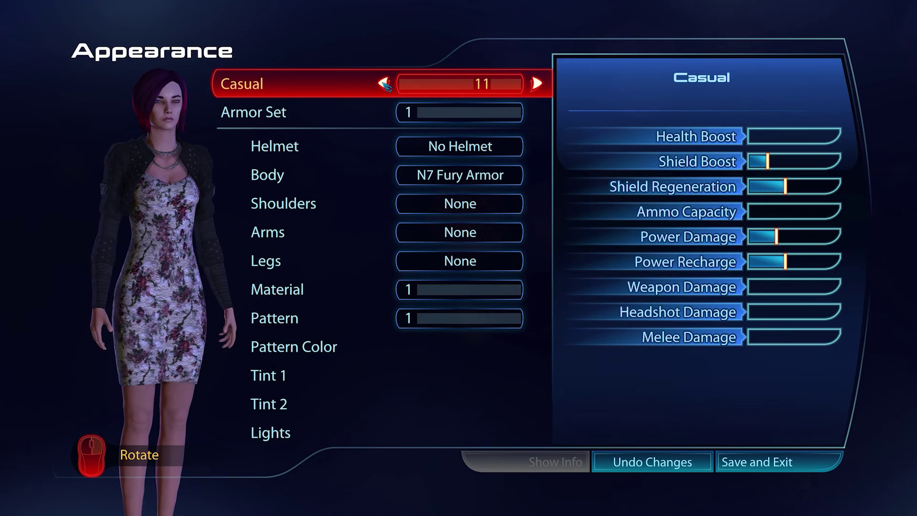